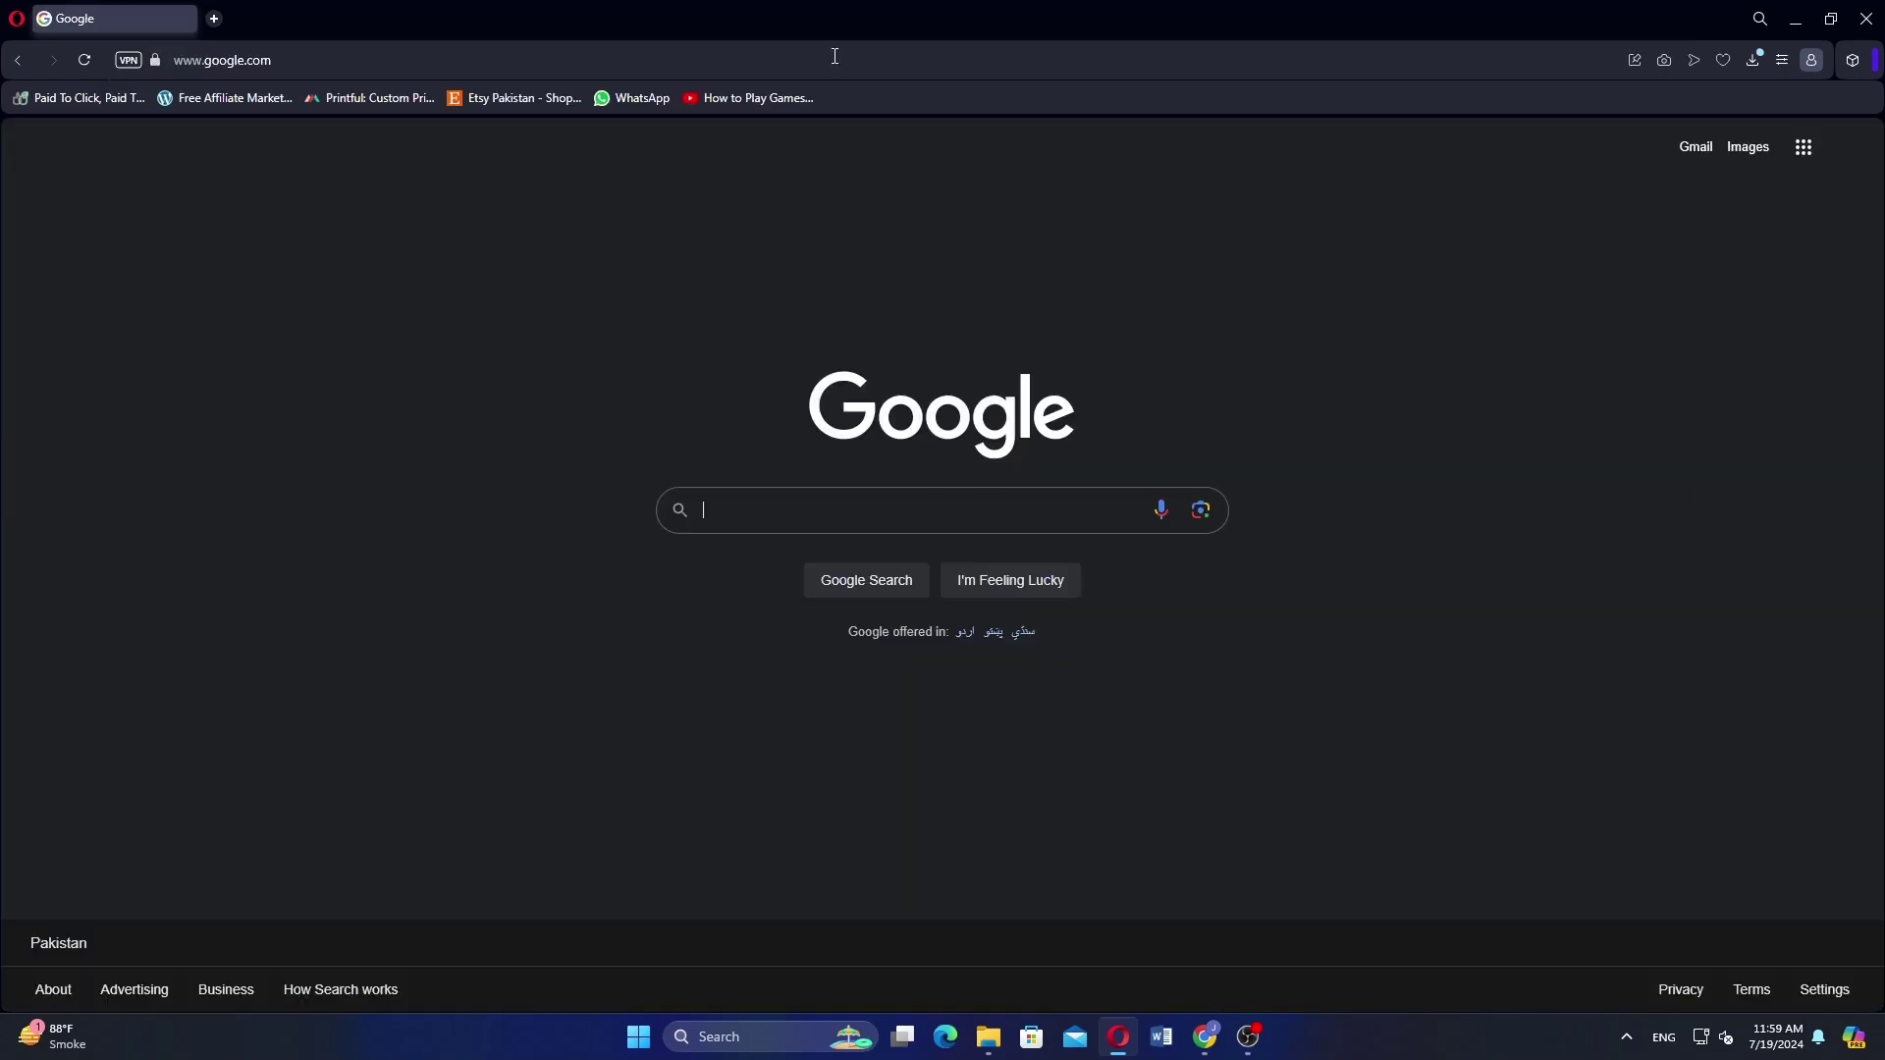
{"action": "type", "text": "sumup"}
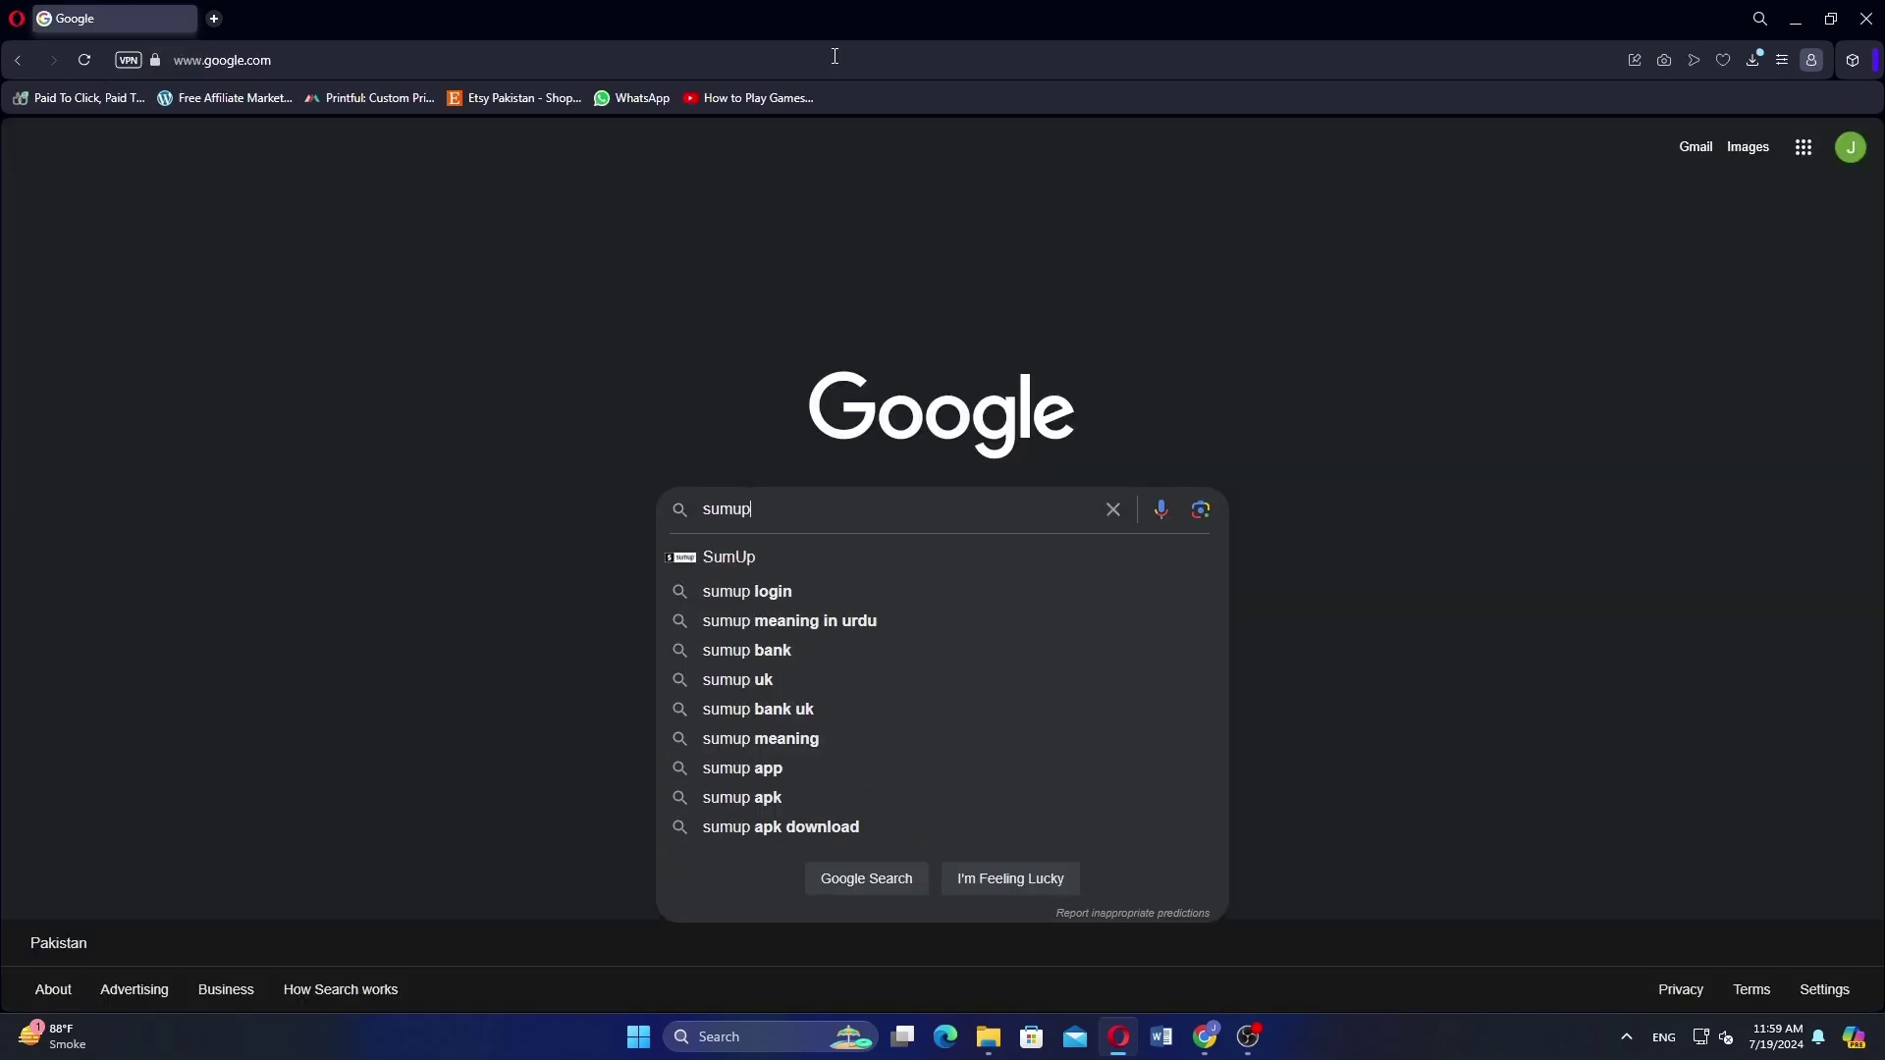
Run a Google search for "sumup".
{"action": "key", "text": "Return"}
Open SumUp's Australian site and reach the new-account registration form via Login and Register.
{"action": "left_click", "coordinate": [396, 343]}
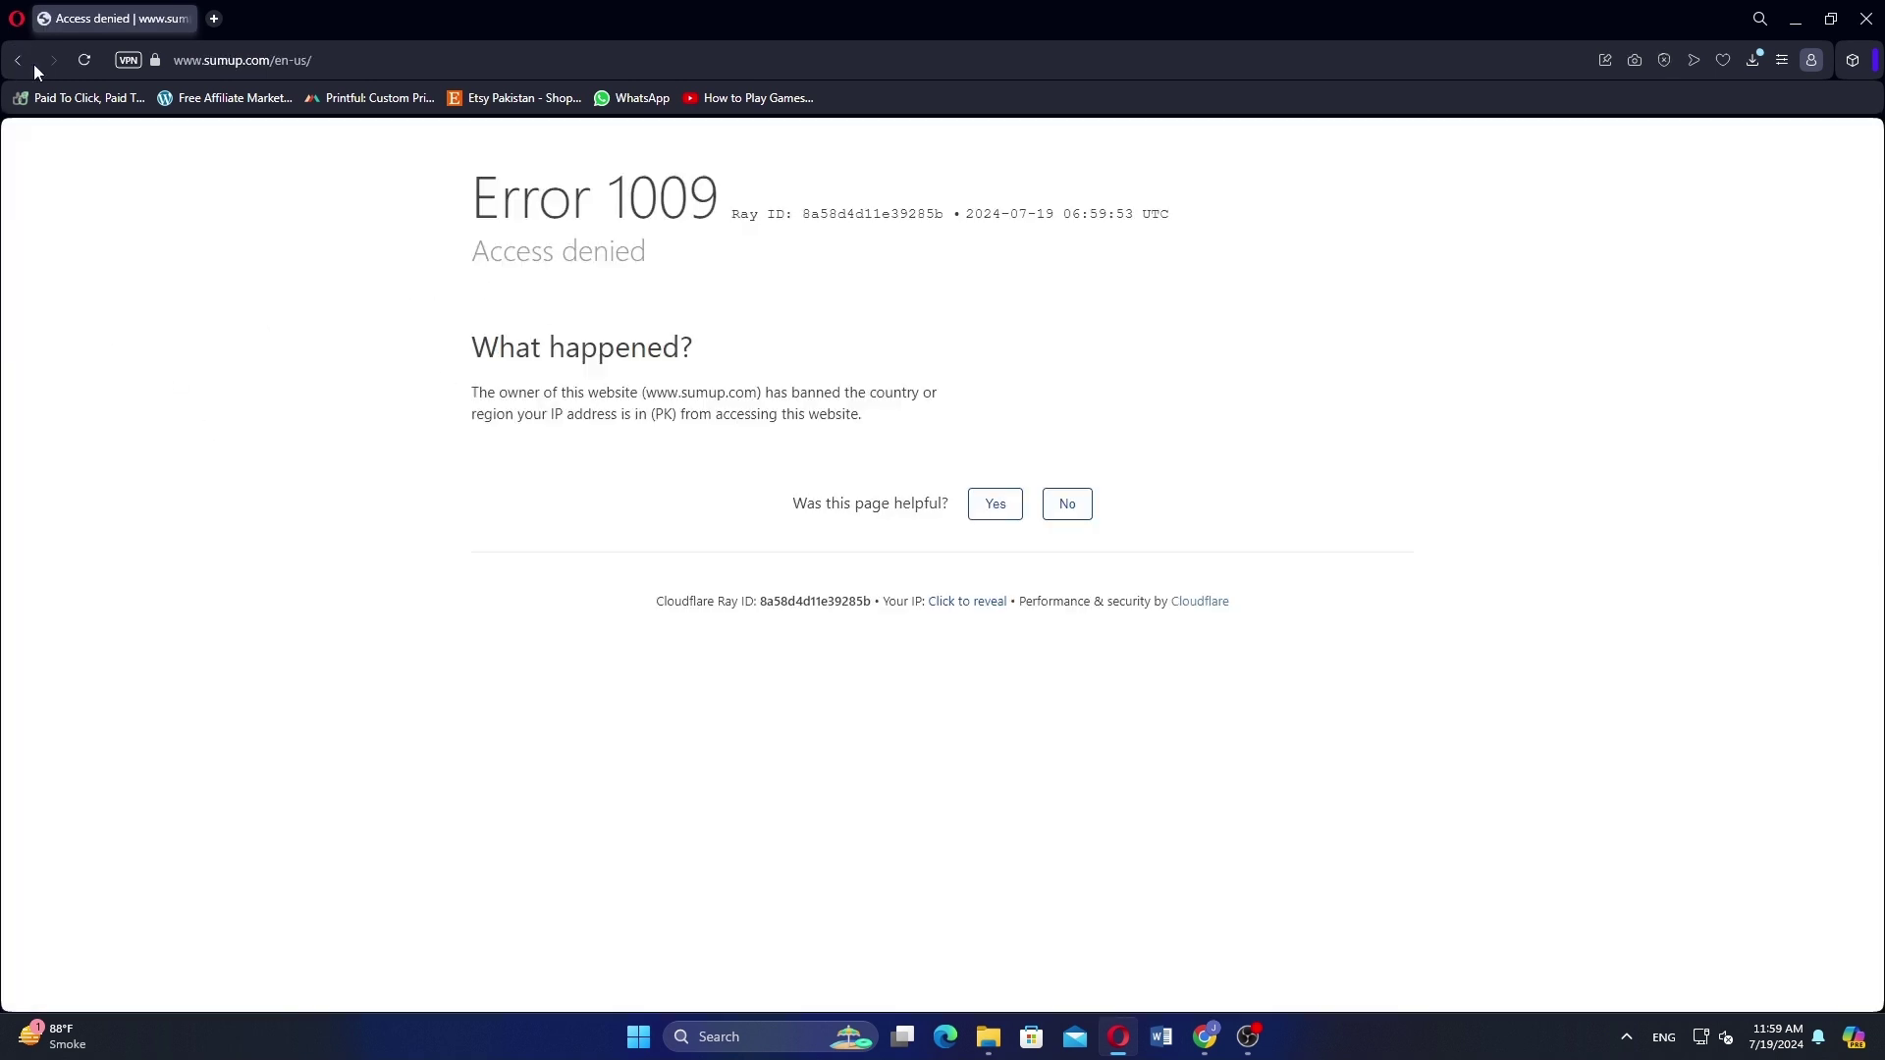
{"action": "left_click", "coordinate": [810, 304]}
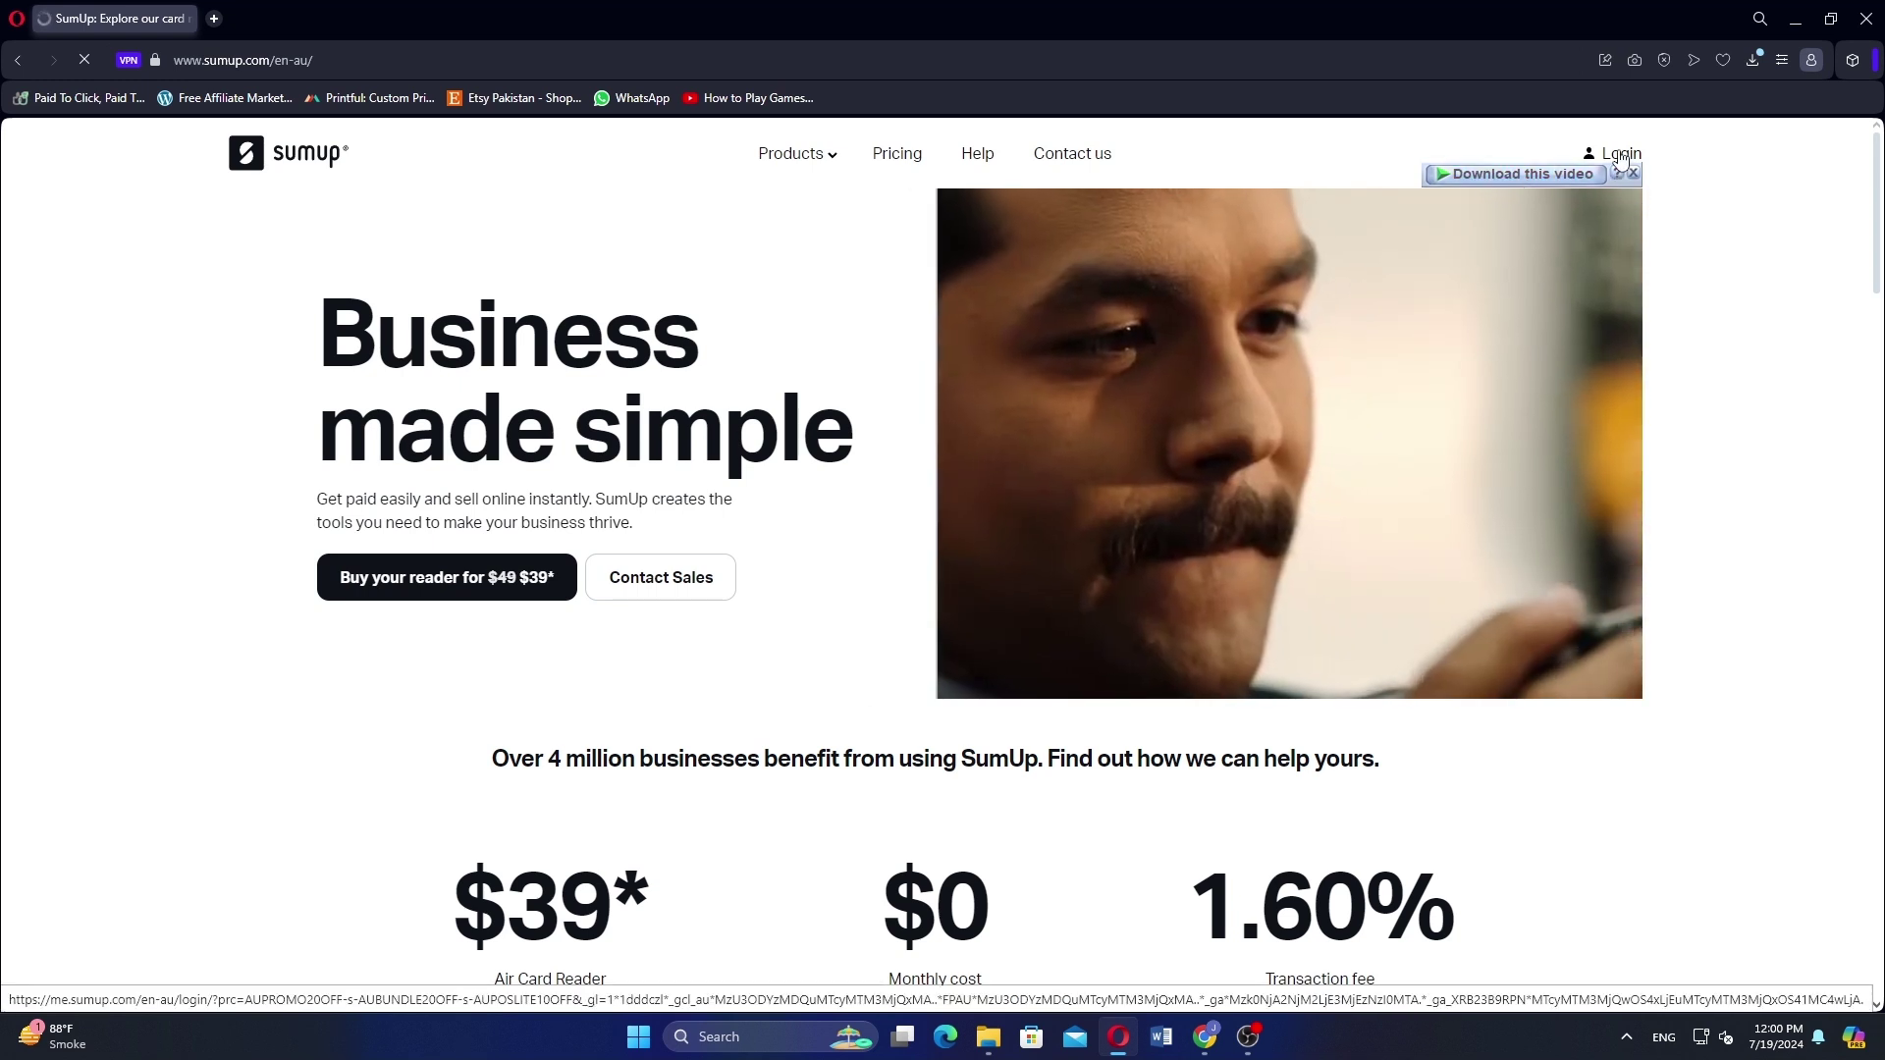
{"action": "left_click", "coordinate": [1622, 153]}
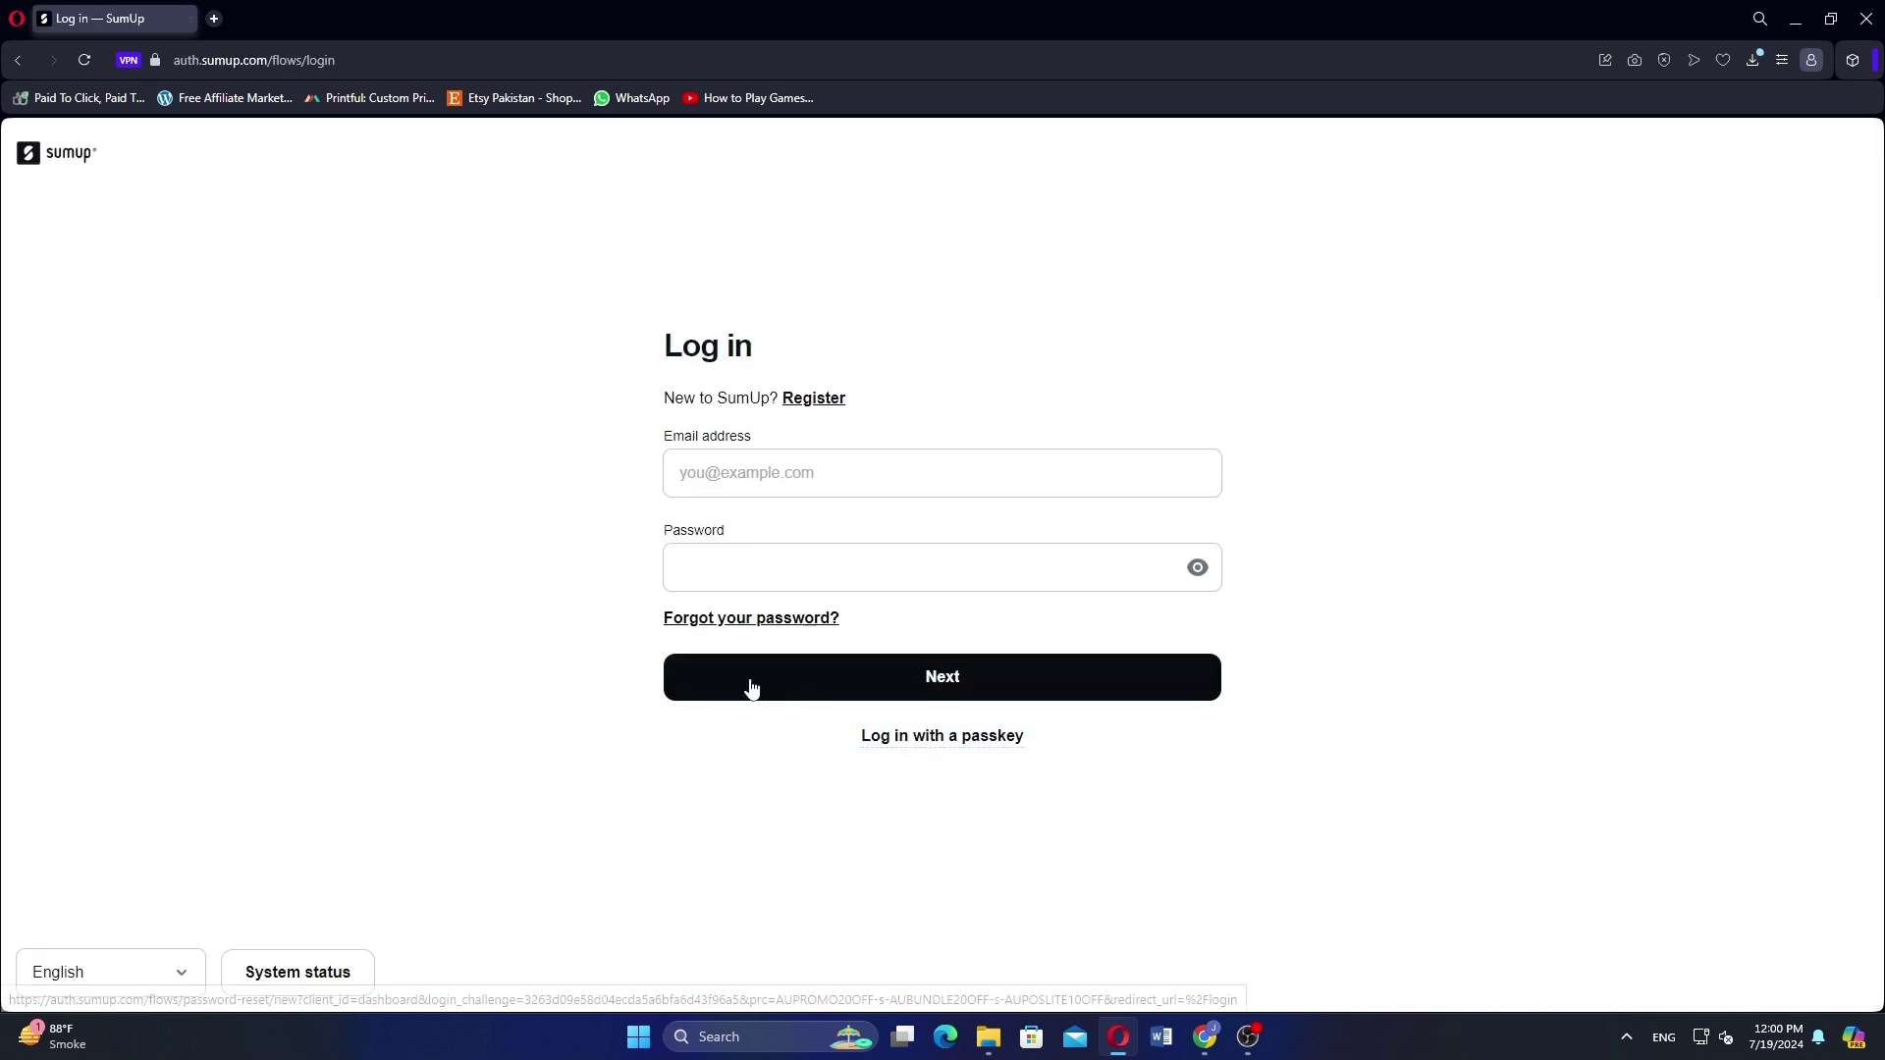
{"action": "left_click", "coordinate": [814, 398]}
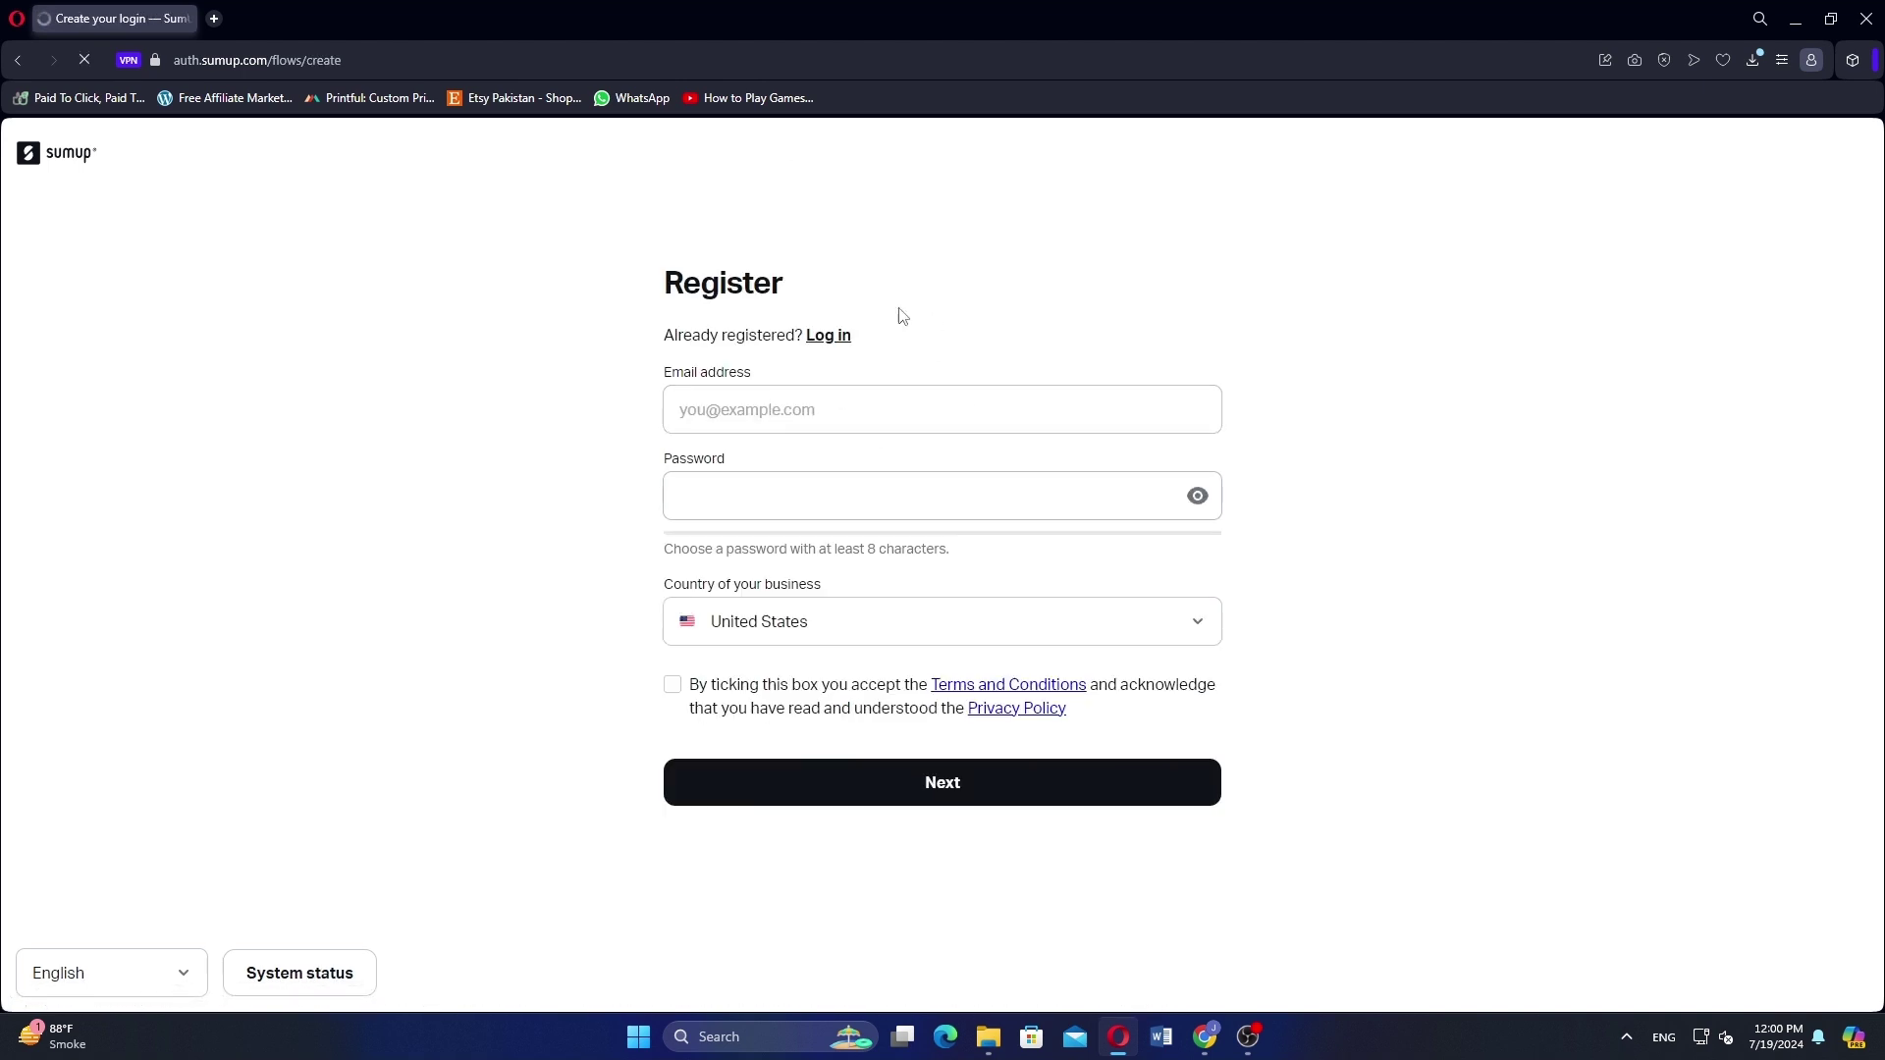
{"action": "left_click", "coordinate": [861, 412]}
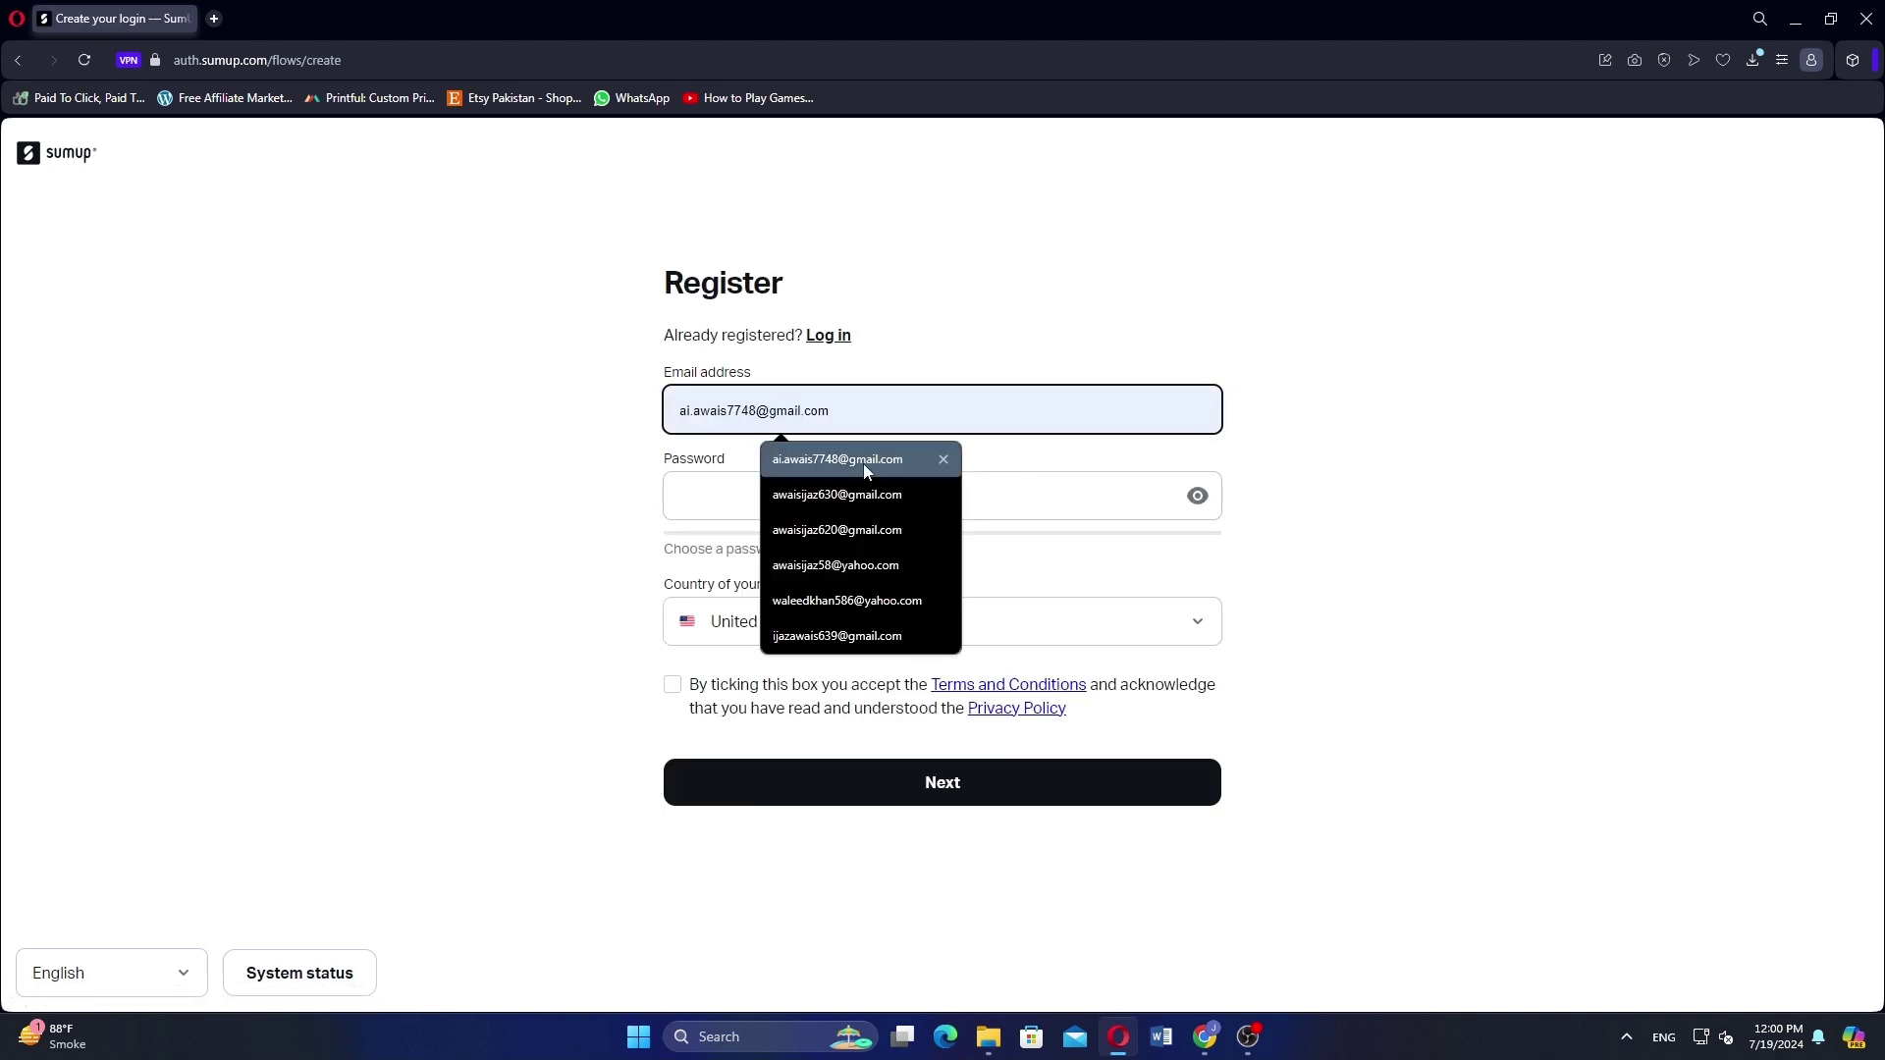
Register with the saved email, a strong password and accepted Terms and Conditions.
{"action": "left_click", "coordinate": [866, 463]}
{"action": "left_click", "coordinate": [825, 506]}
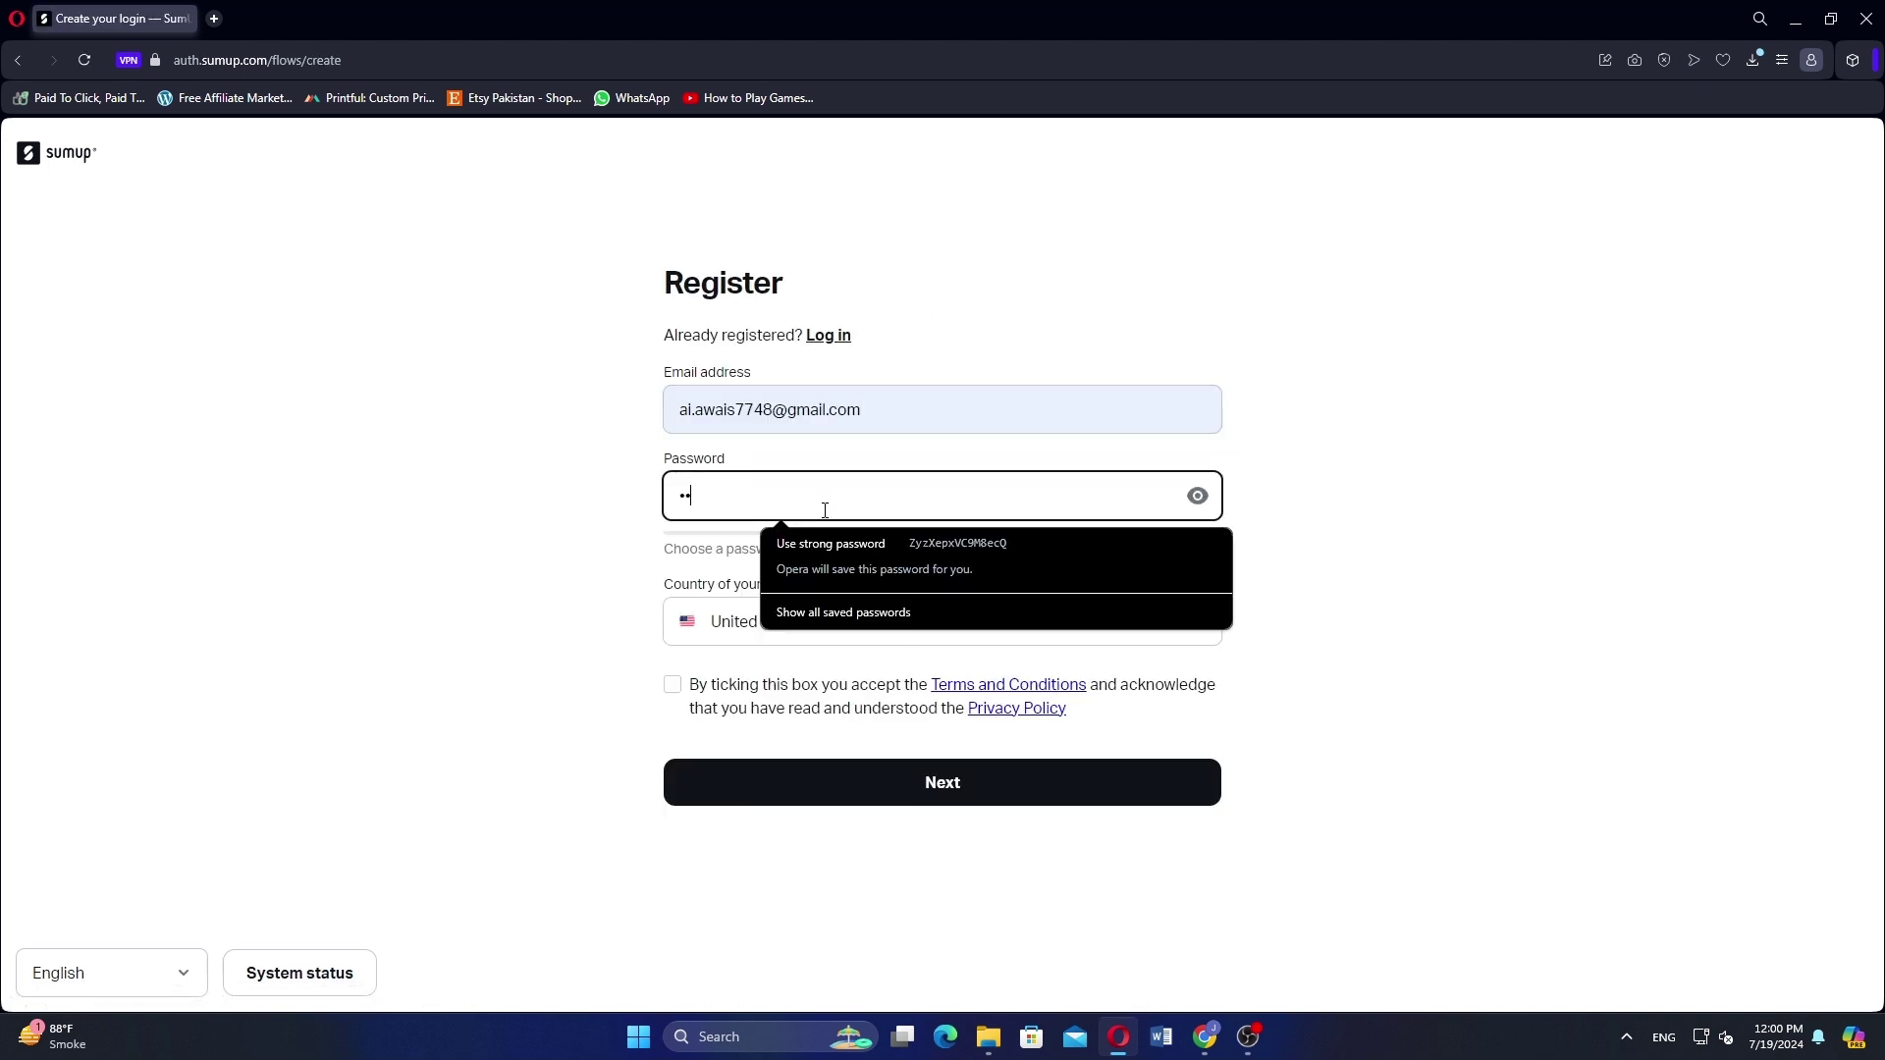
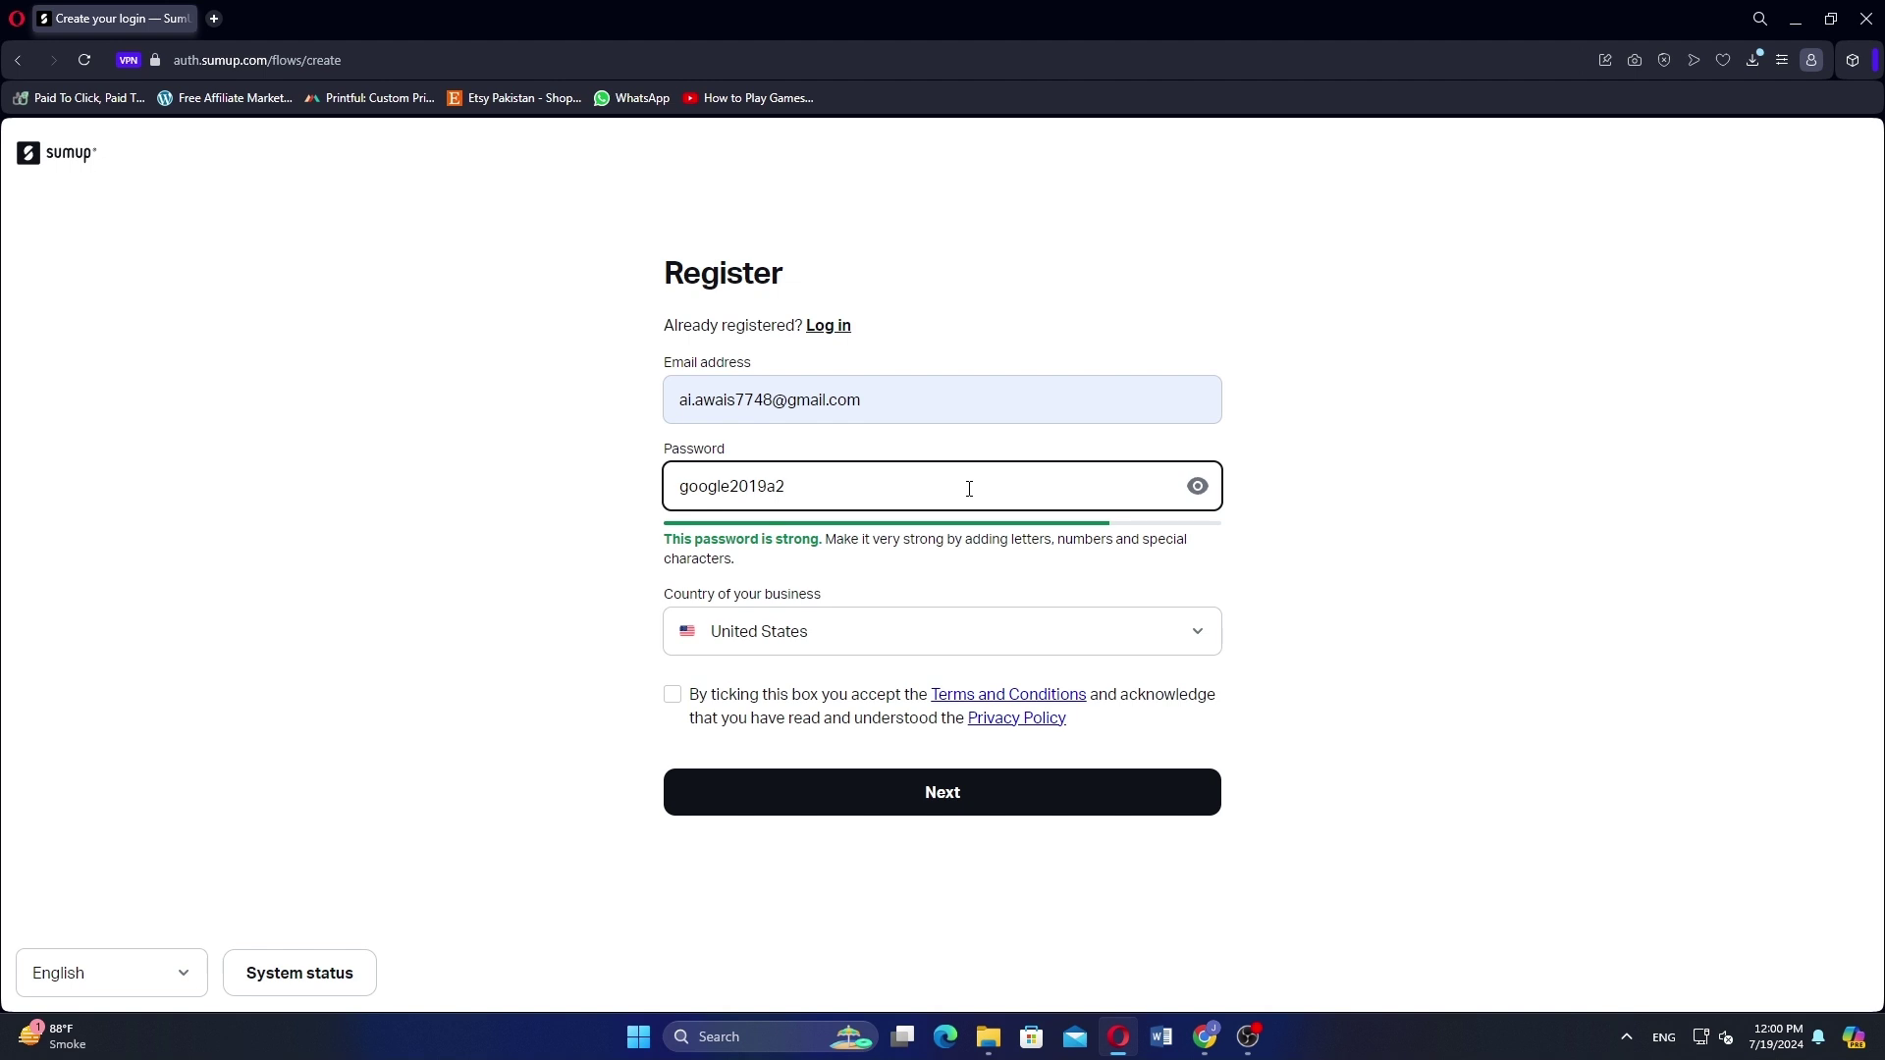
{"action": "left_click", "coordinate": [671, 694]}
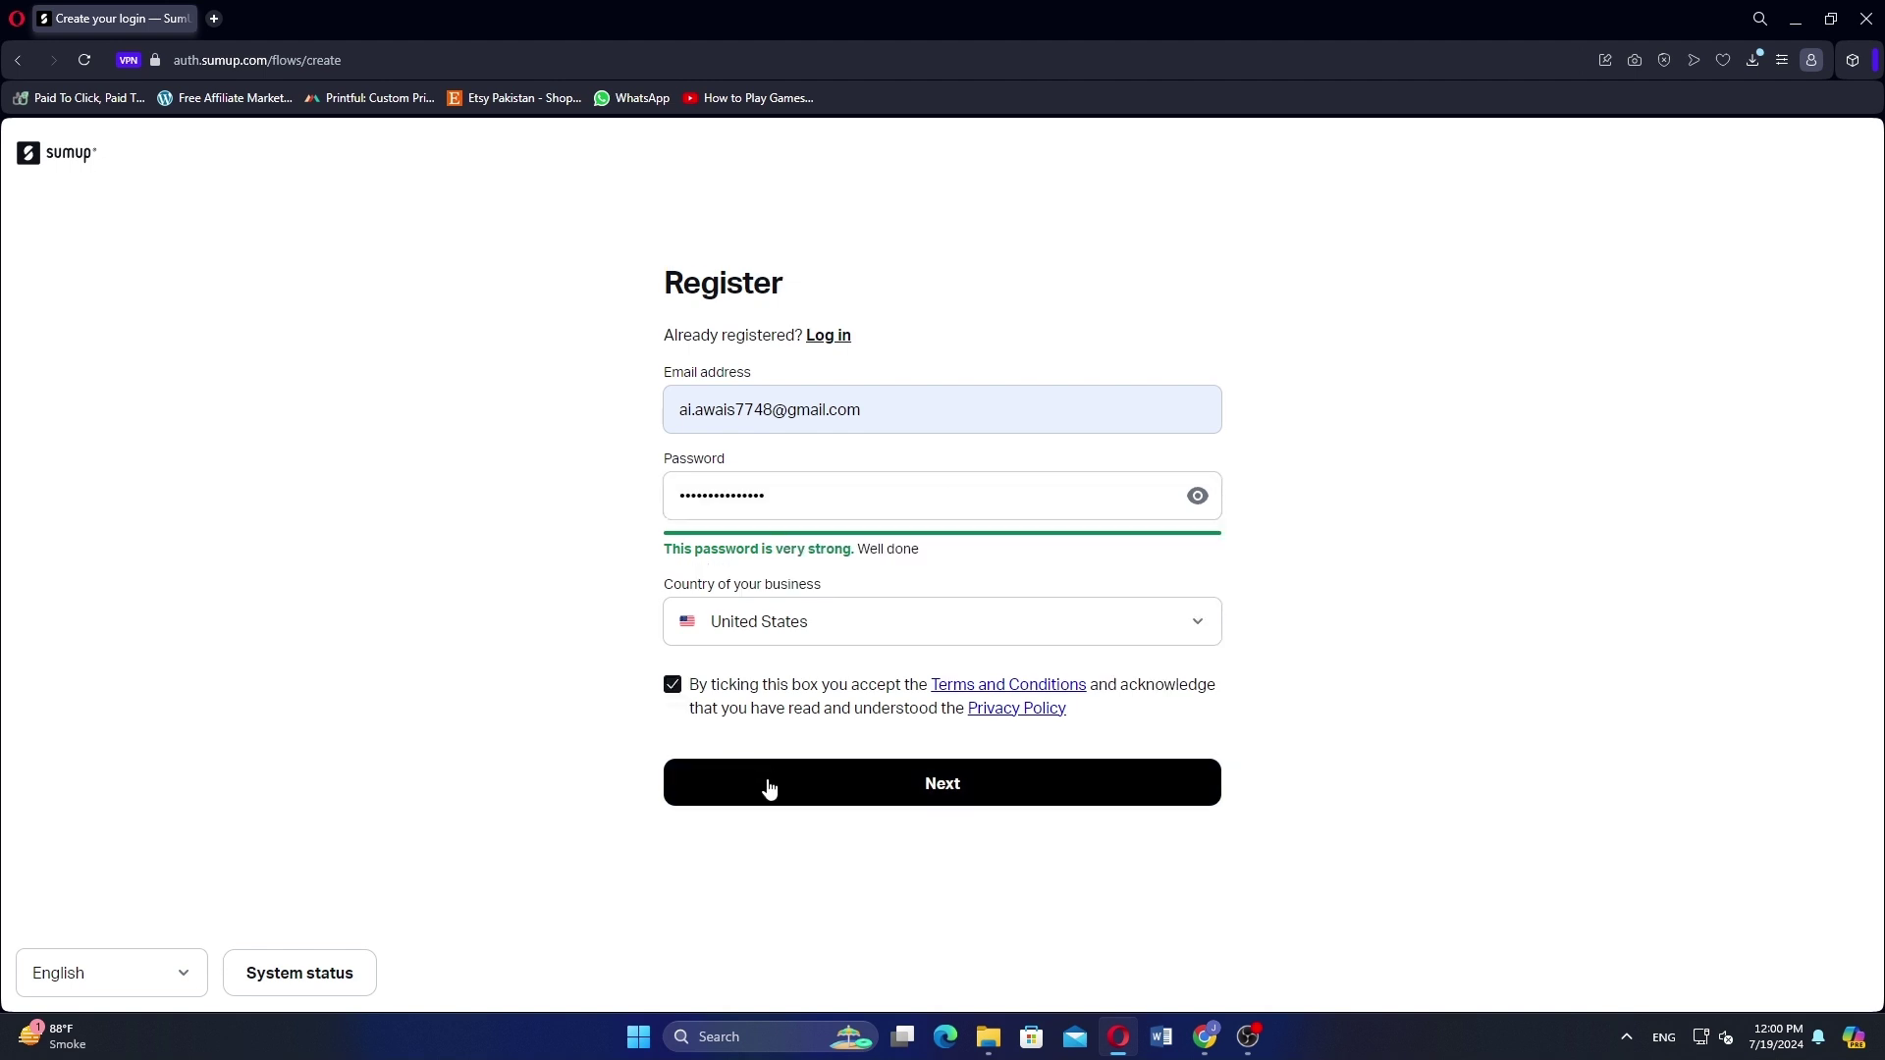
{"action": "left_click", "coordinate": [767, 790]}
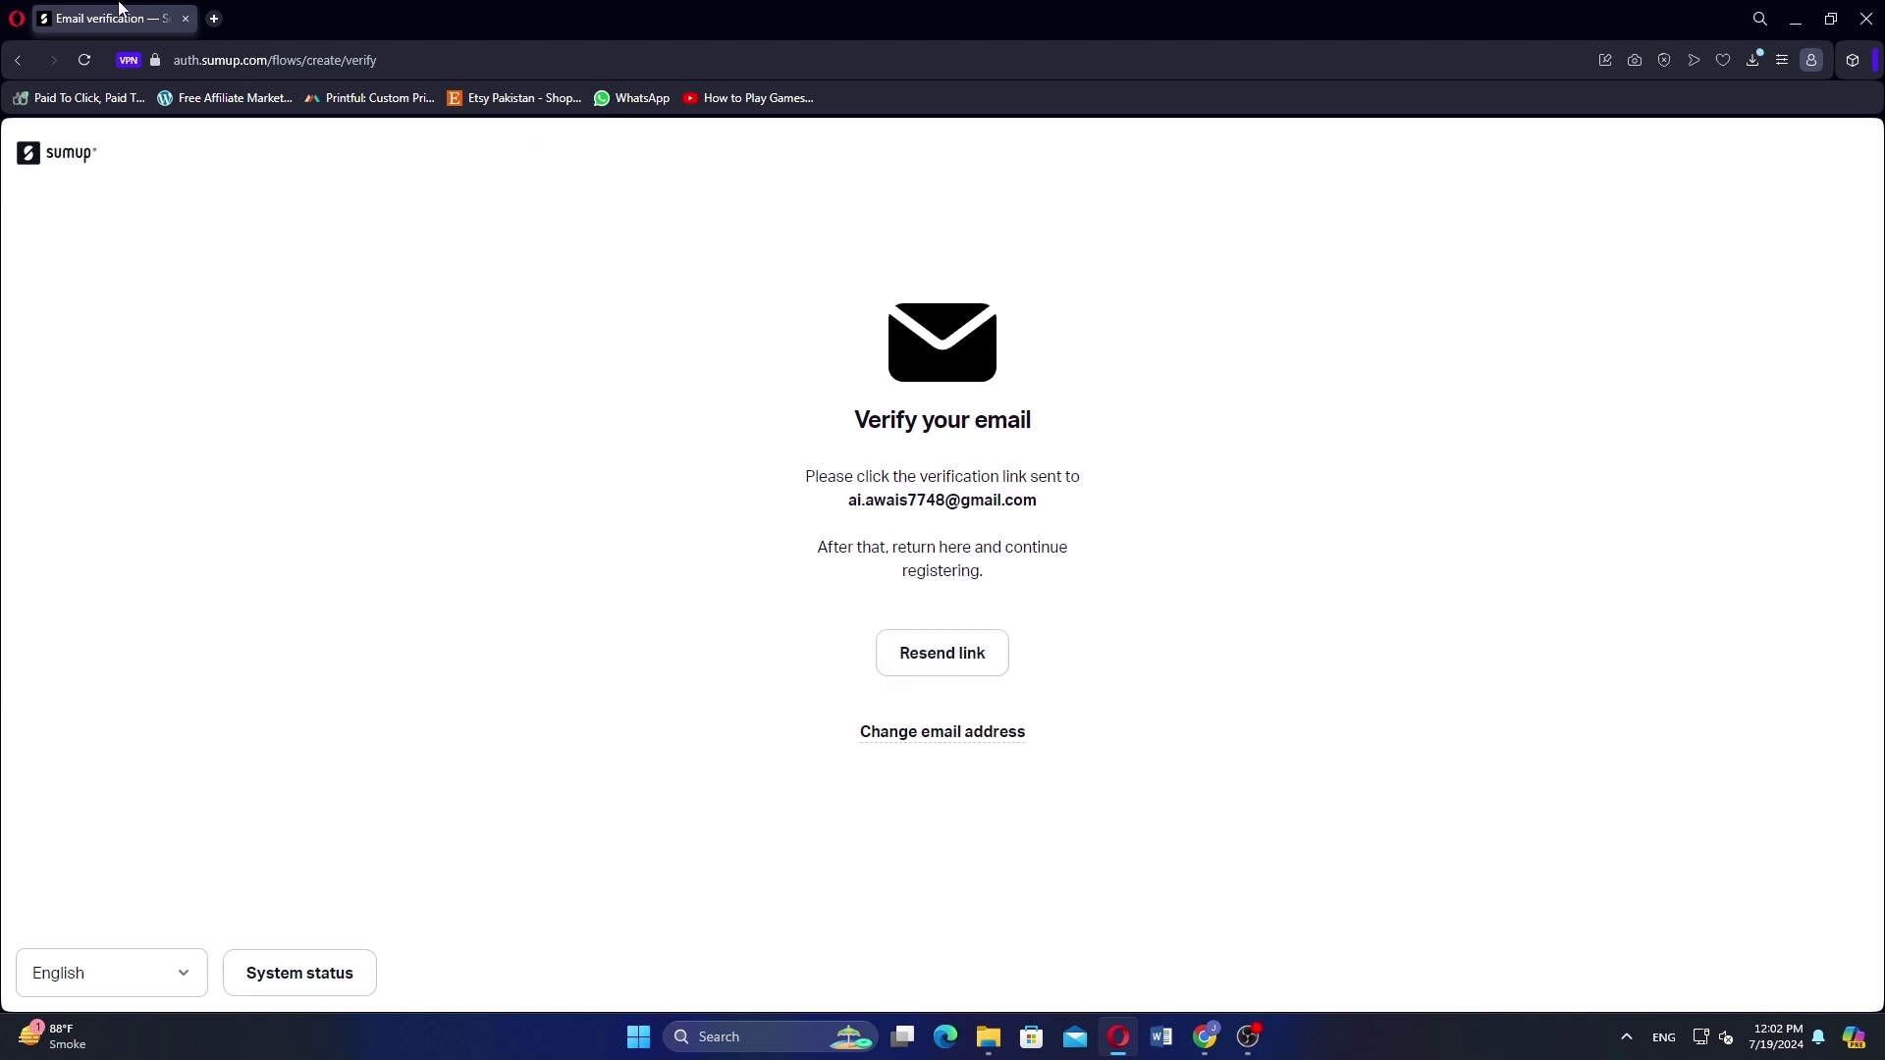
{"action": "mouse_move", "coordinate": [943, 420]}
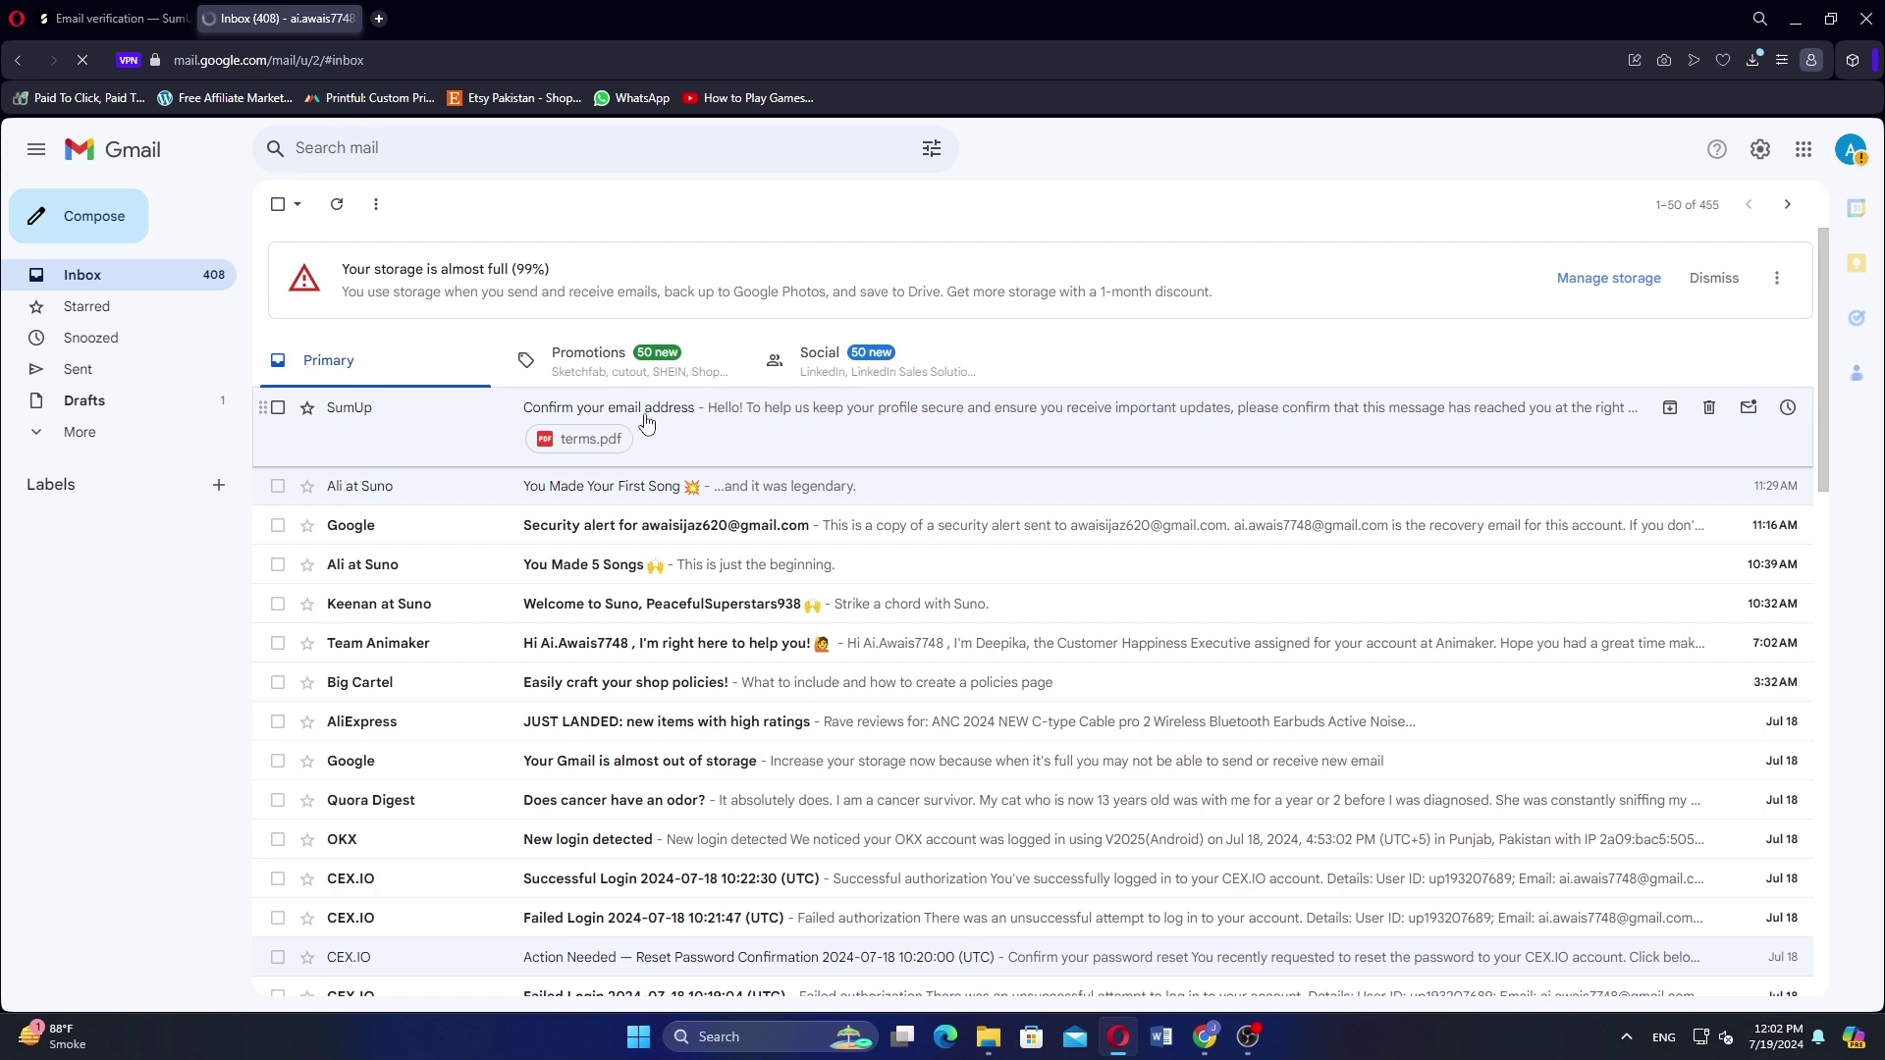
Confirm the email address using the 'Confirm your email' link in SumUp's message.
{"action": "left_click", "coordinate": [645, 424]}
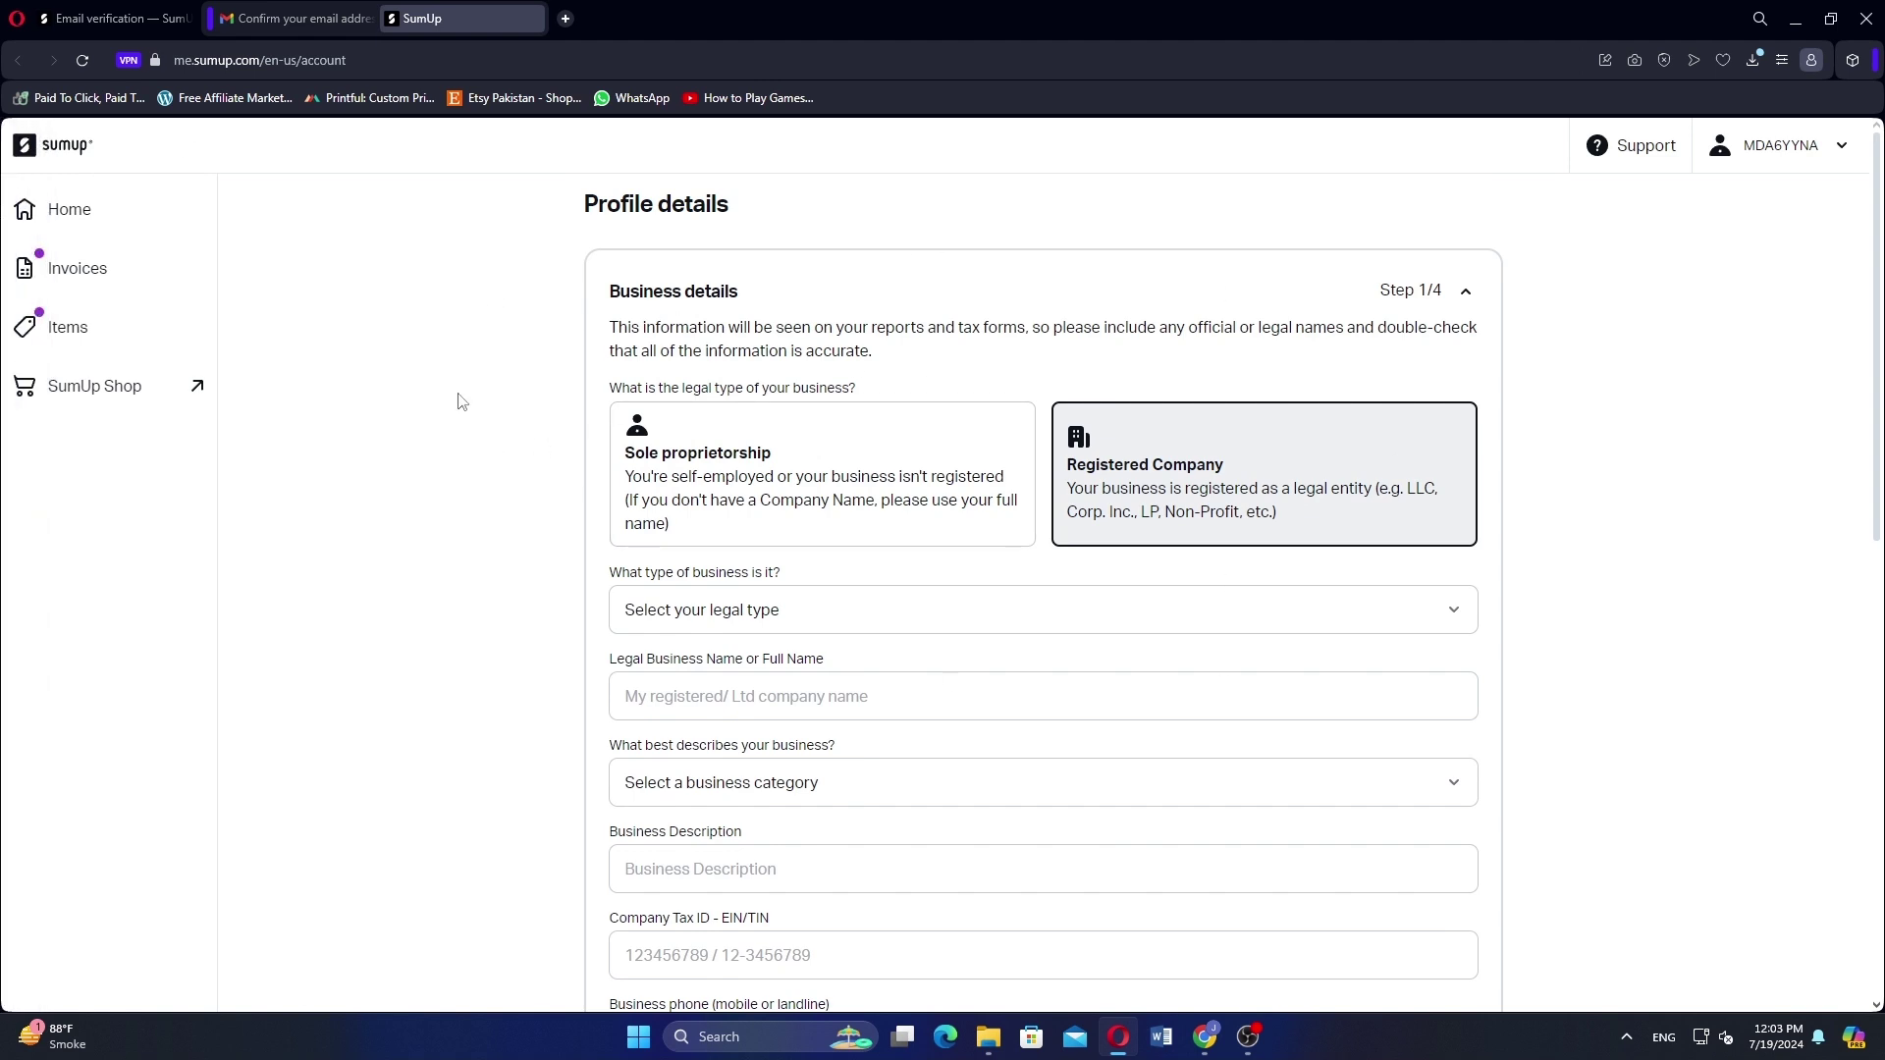
{"action": "scroll", "coordinate": [582, 479], "scroll_direction": "down", "scroll_amount": 3}
{"action": "scroll", "coordinate": [591, 590], "scroll_direction": "down", "scroll_amount": 3}
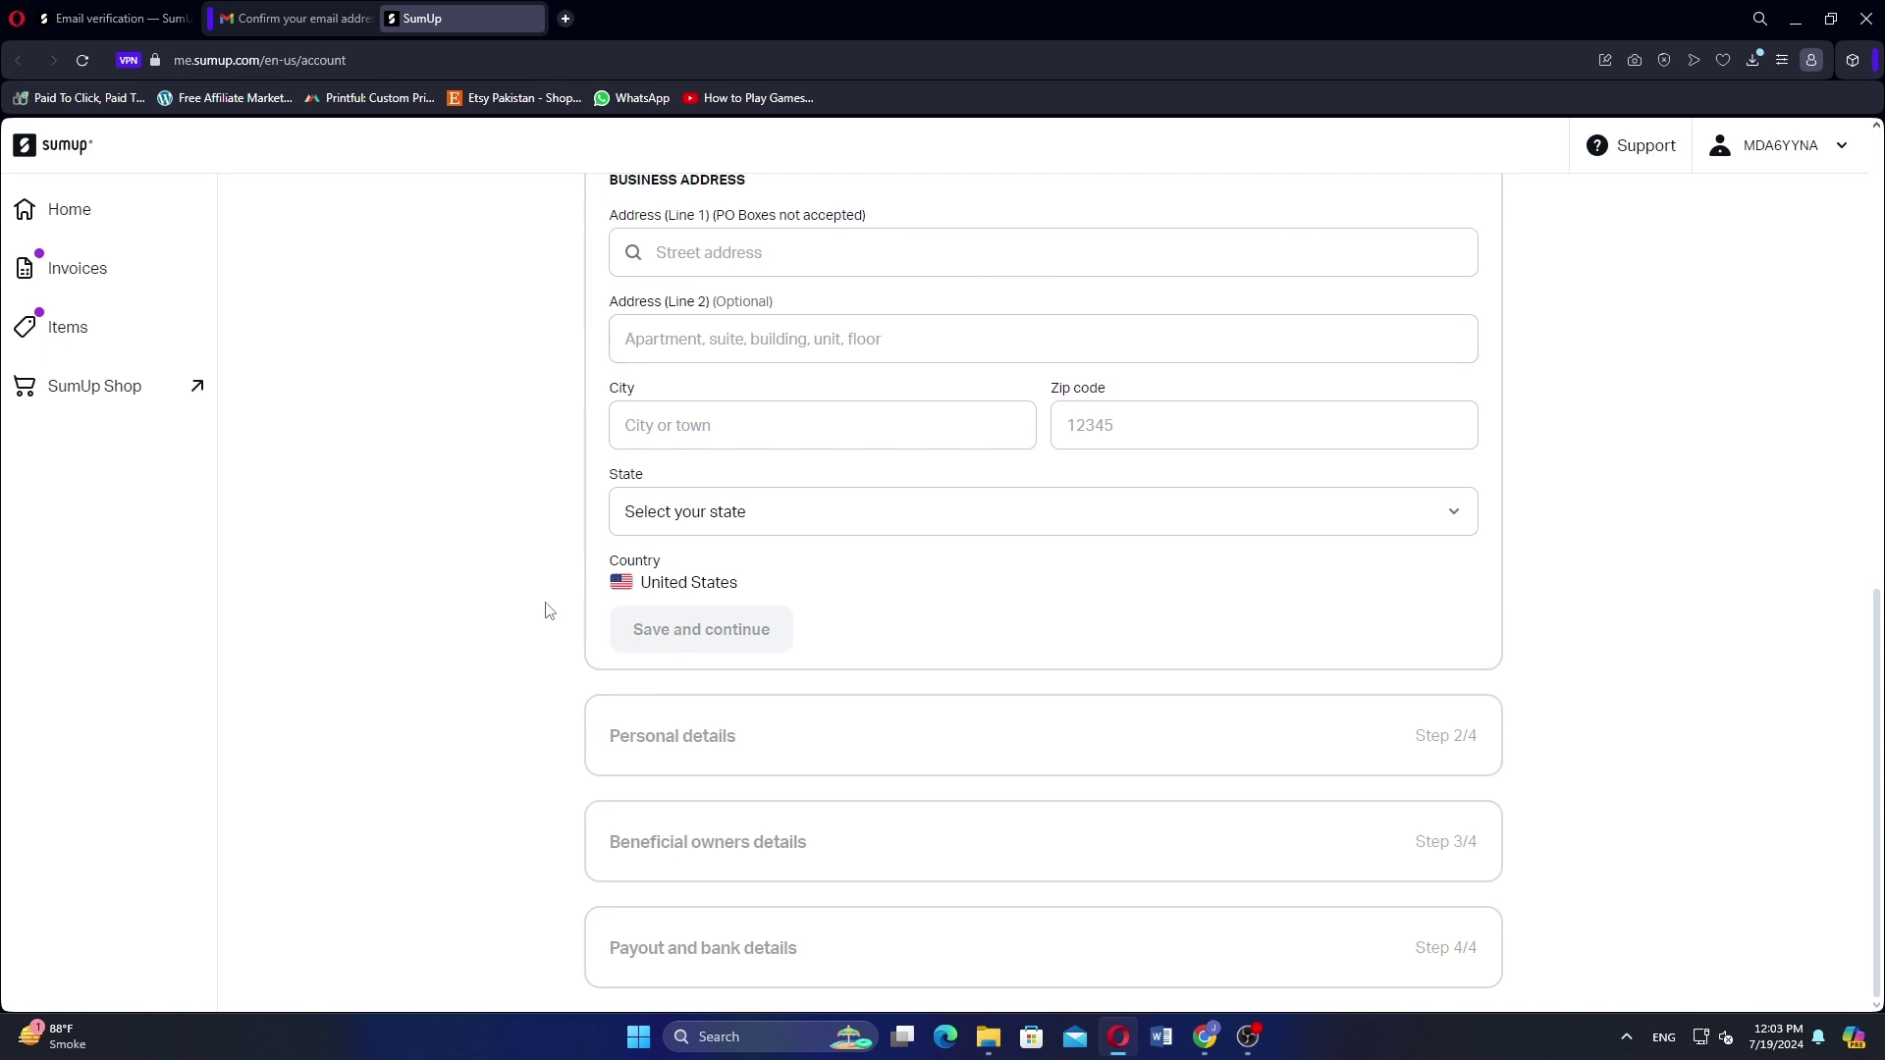
{"action": "scroll", "coordinate": [543, 610], "scroll_direction": "up", "scroll_amount": 5}
{"action": "scroll", "coordinate": [315, 477], "scroll_direction": "up", "scroll_amount": 1}
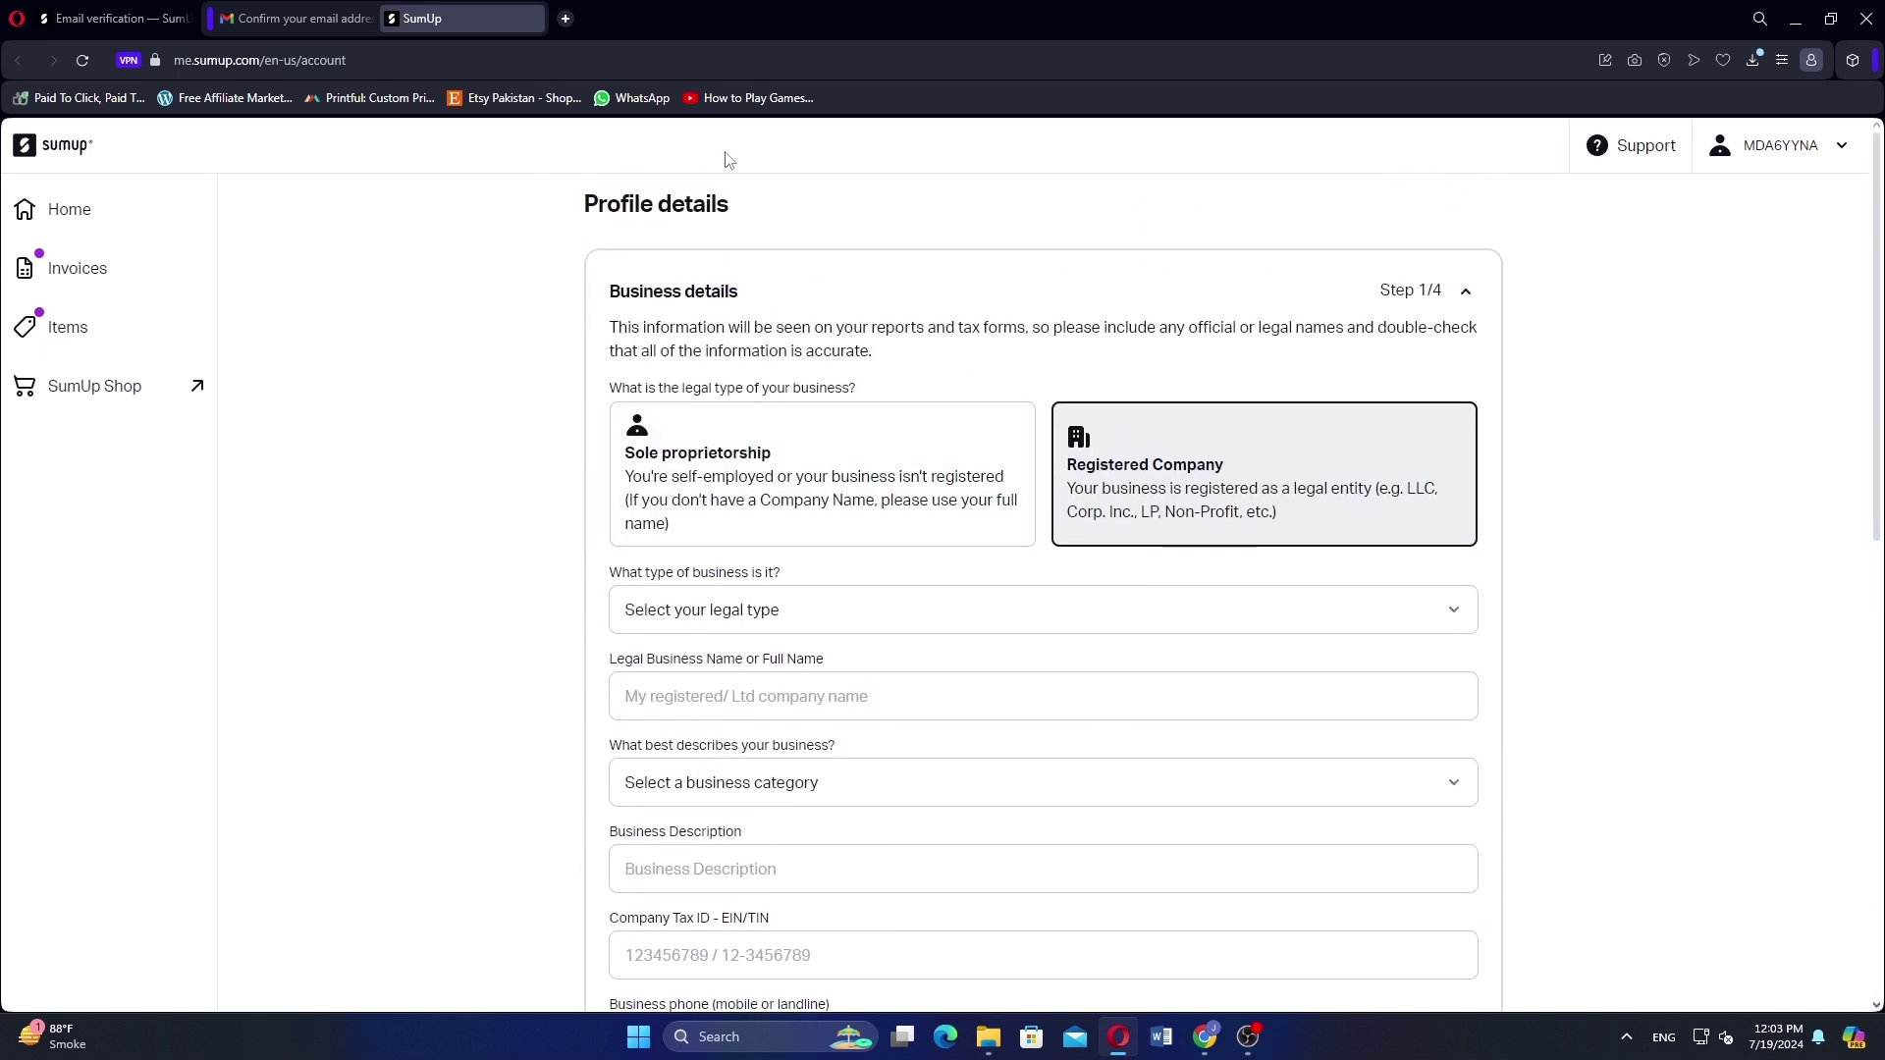
{"action": "left_click", "coordinate": [1795, 22]}
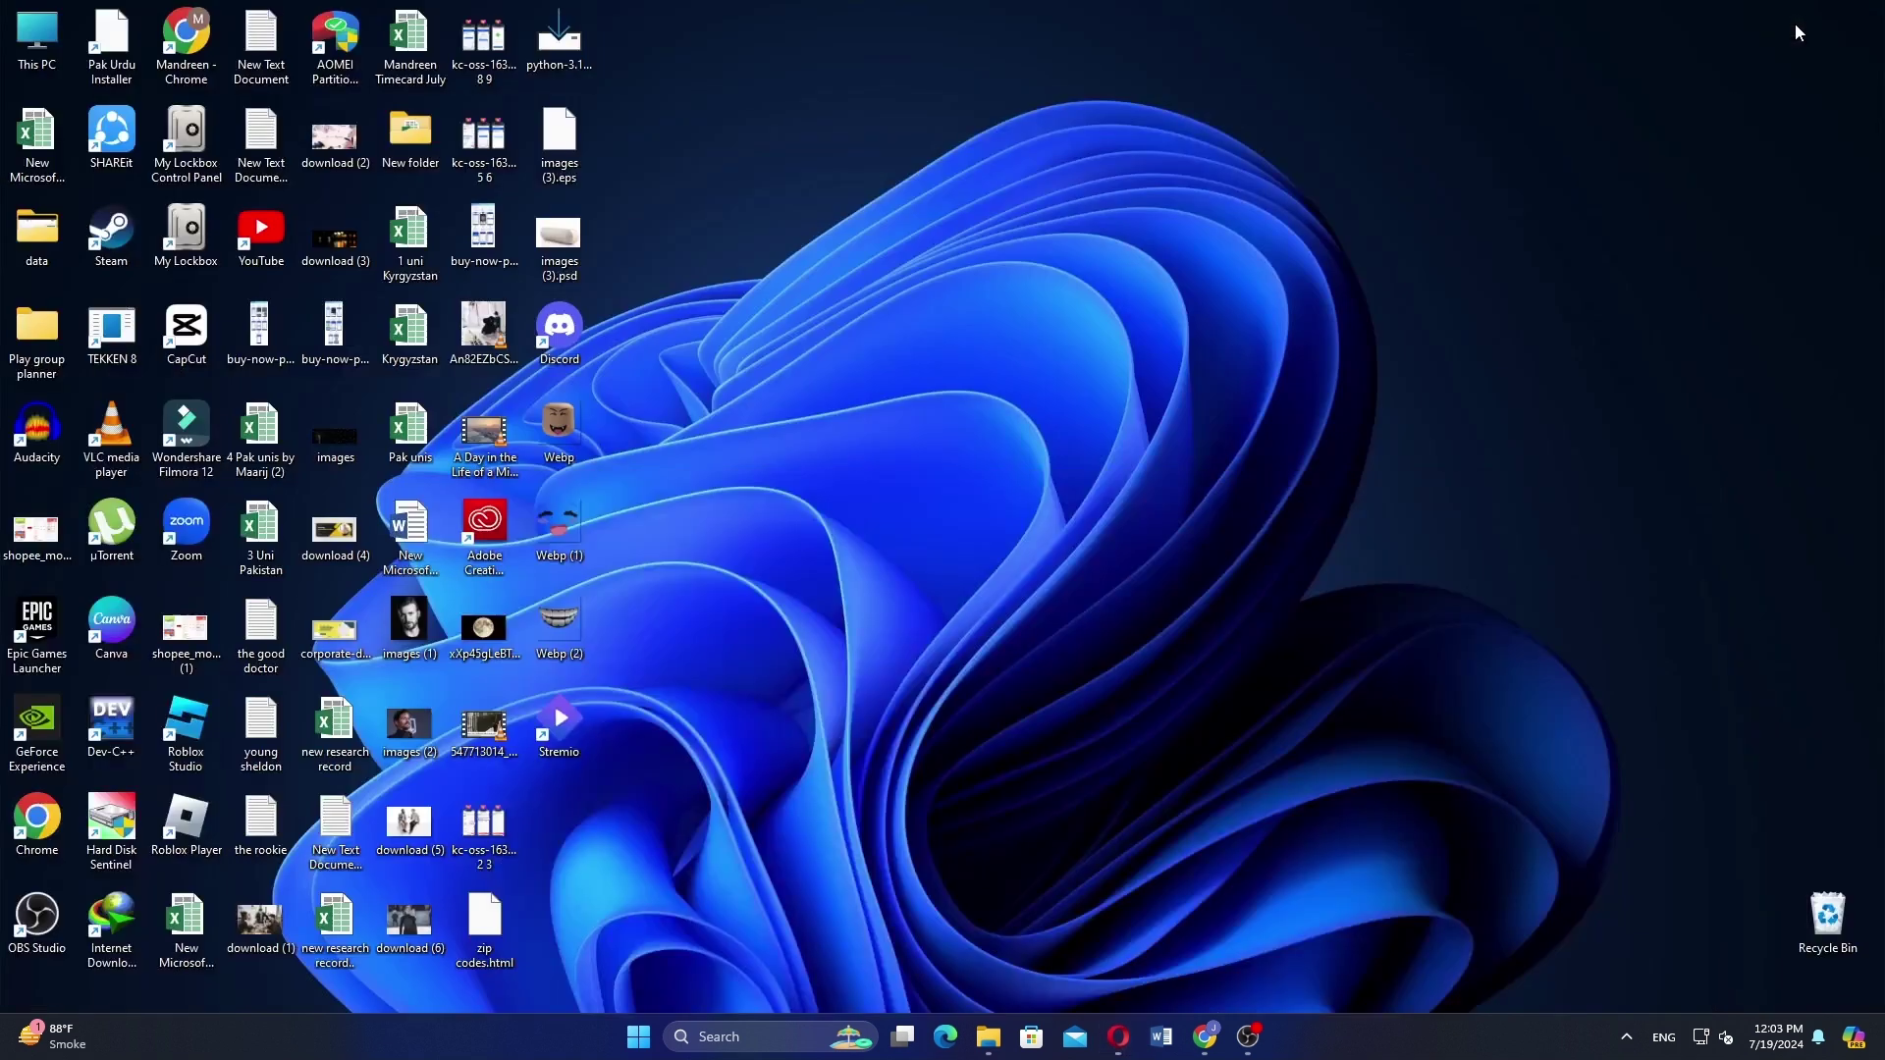